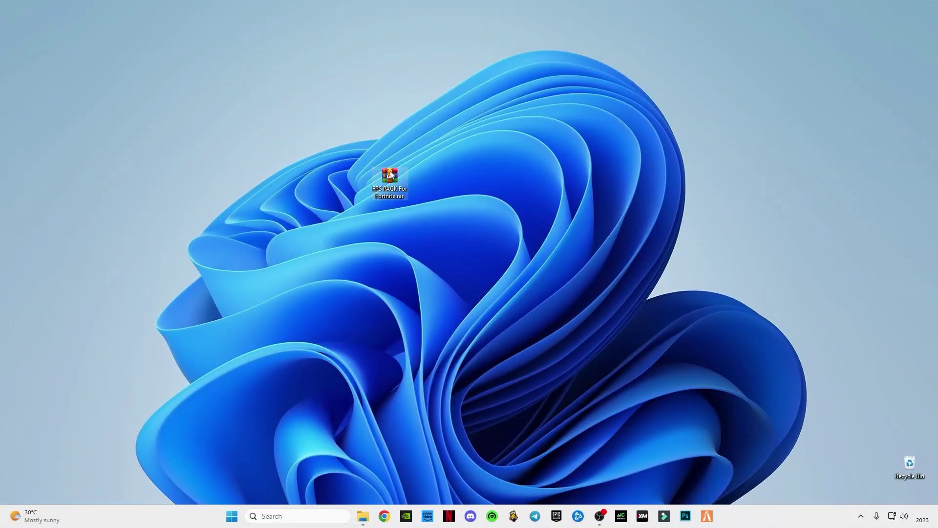
# Move the FPS PACK For Fortnite.rar icon to the top-left of the desktop
pyautogui.moveTo(391, 172); pyautogui.dragTo(288, 58)
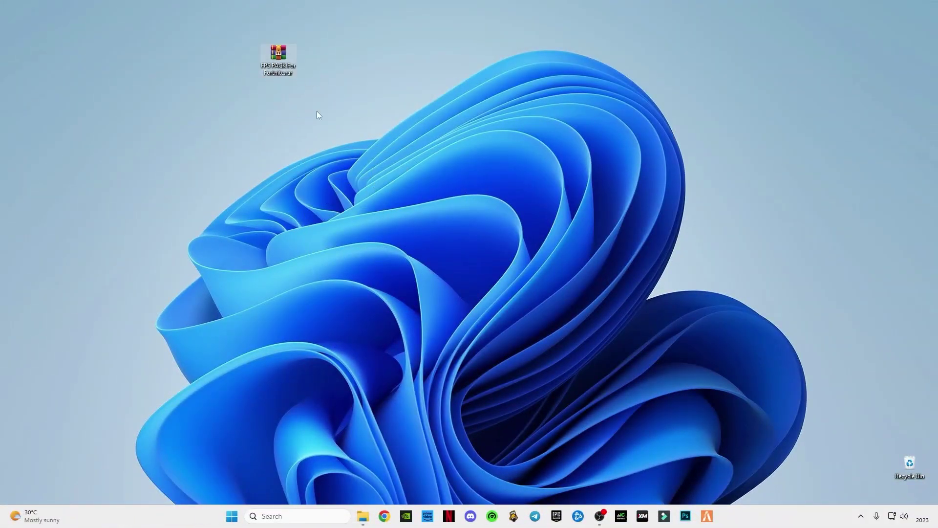
# Extract FPS PACK For Fortnite.rar into its own FPS PACK For Fortnite folder
pyautogui.rightClick(278, 57)
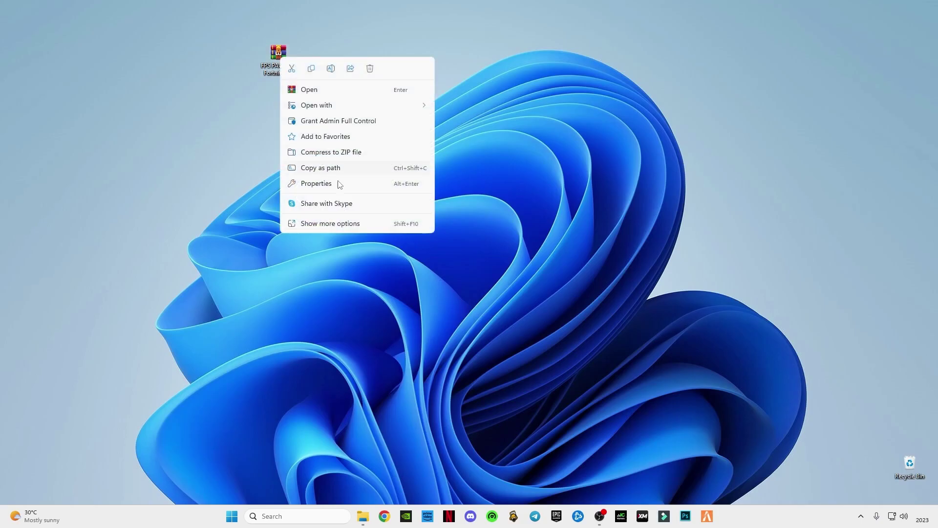
pyautogui.click(311, 225)
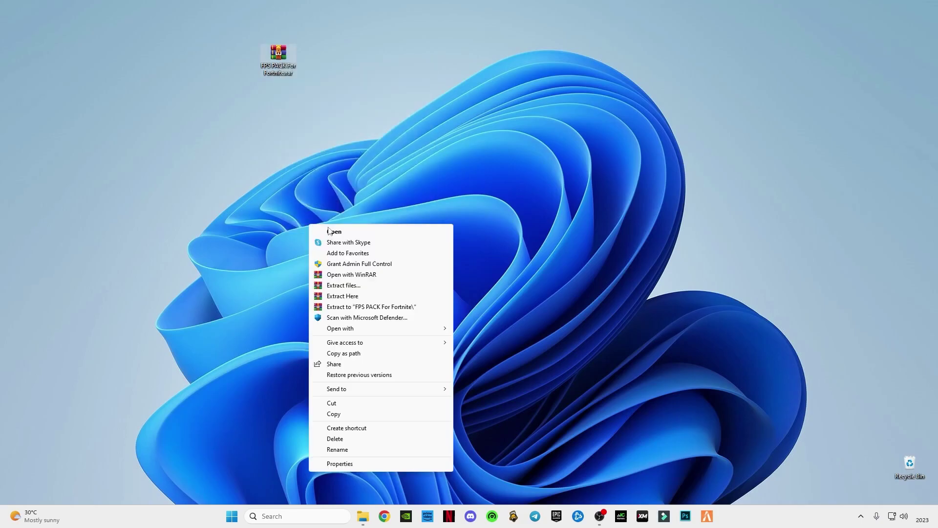
pyautogui.click(362, 307)
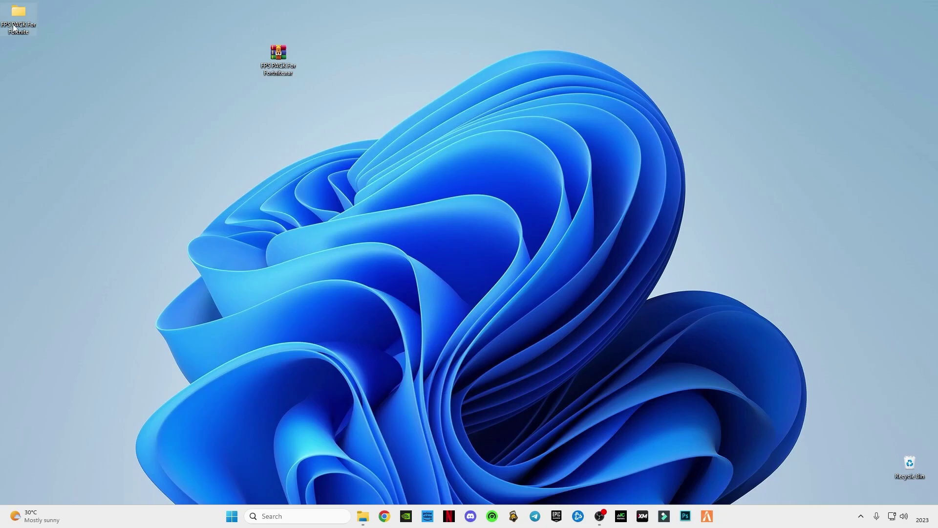
# Launch dxcpl.exe from the Directx Properties From Microsoft subfolder
pyautogui.doubleClick(21, 23)
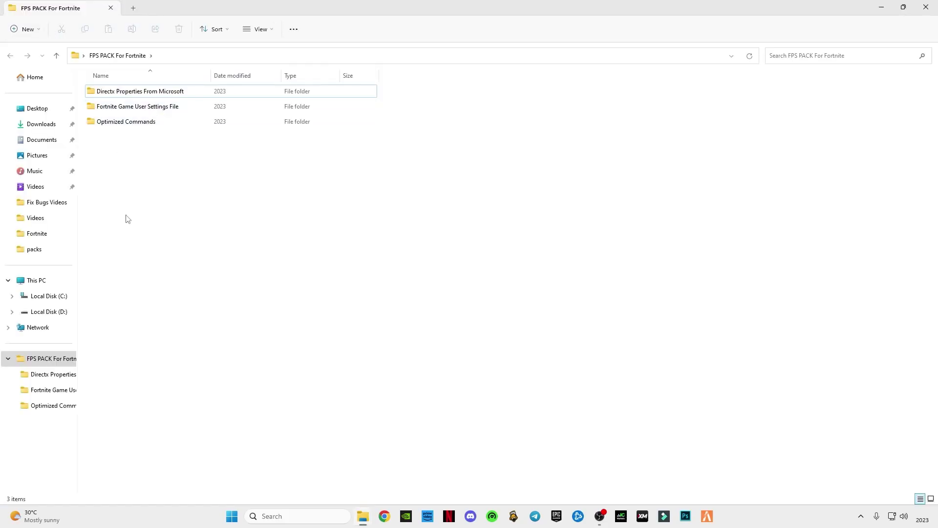
pyautogui.moveTo(126, 159); pyautogui.dragTo(147, 102)
pyautogui.click(163, 136)
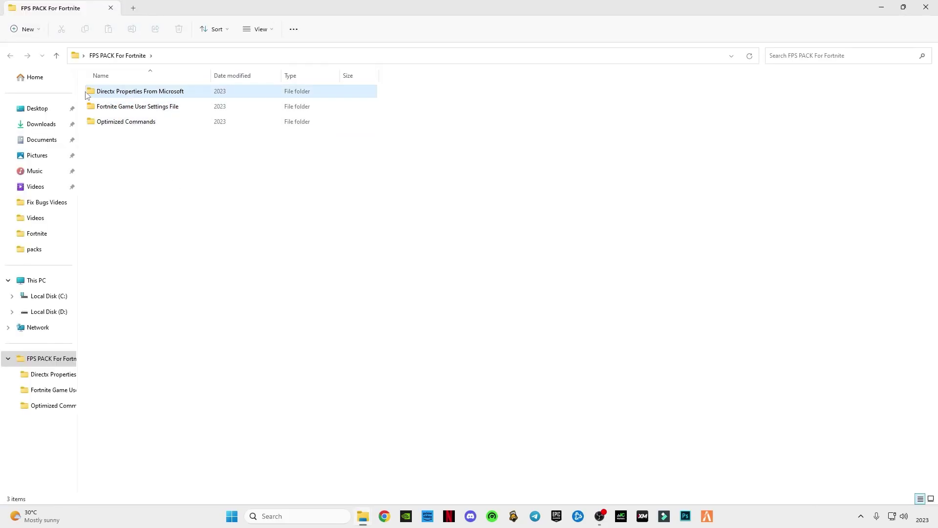
pyautogui.doubleClick(116, 97)
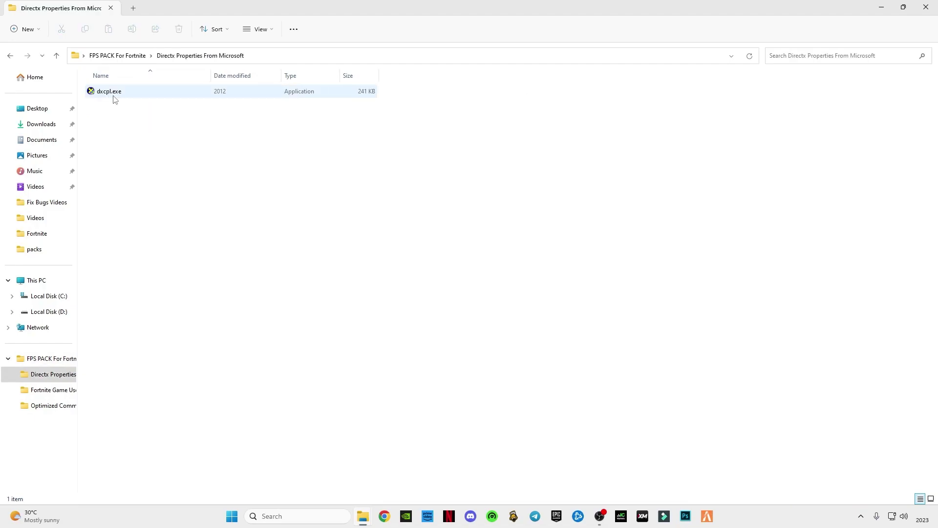
pyautogui.doubleClick(104, 92)
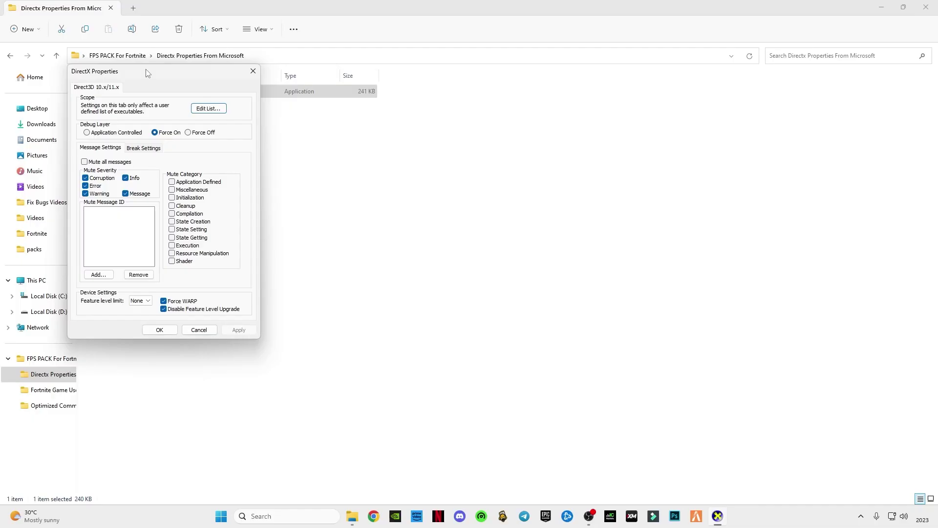
# From the executable list, browse to C:\Program Files (x86)\Epic Games\Launcher\Engine\Binaries\Win64
pyautogui.moveTo(177, 71); pyautogui.dragTo(346, 149)
pyautogui.click(406, 185)
pyautogui.click(519, 203)
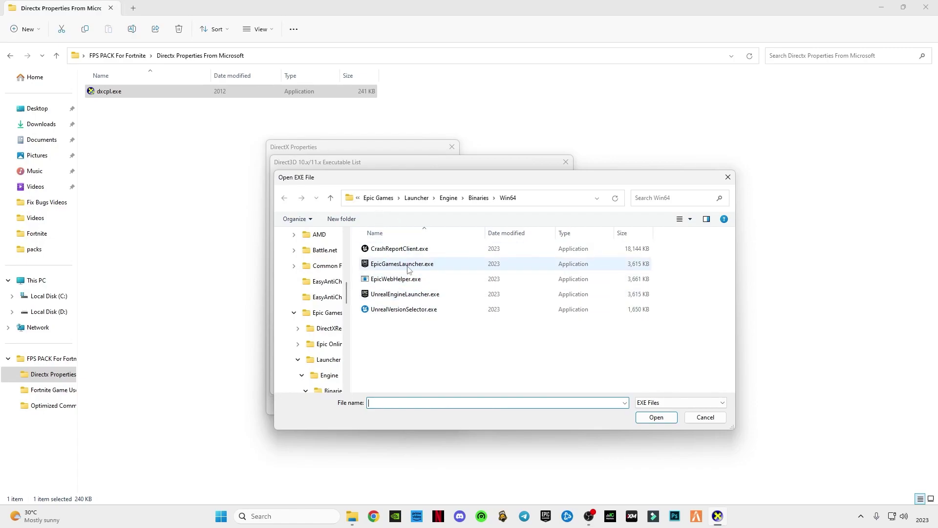
pyautogui.scroll(8, 317, 274)
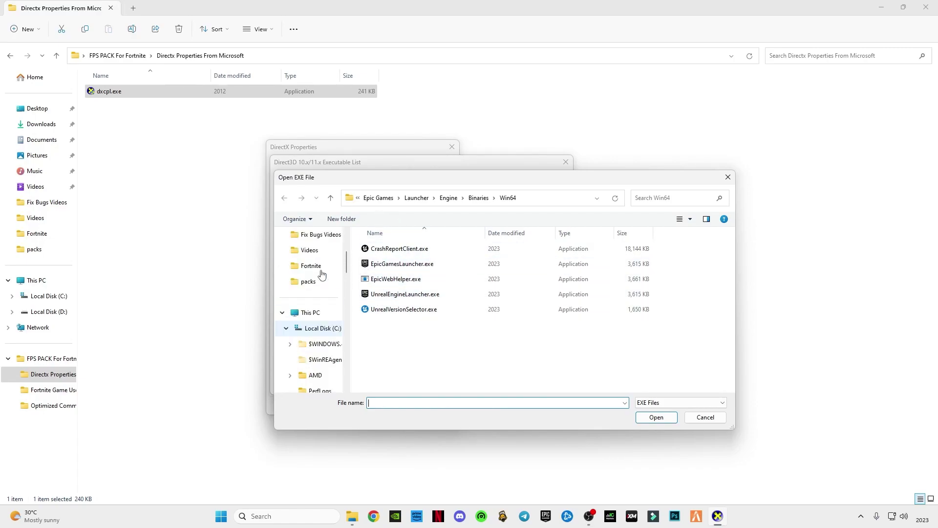
pyautogui.click(323, 329)
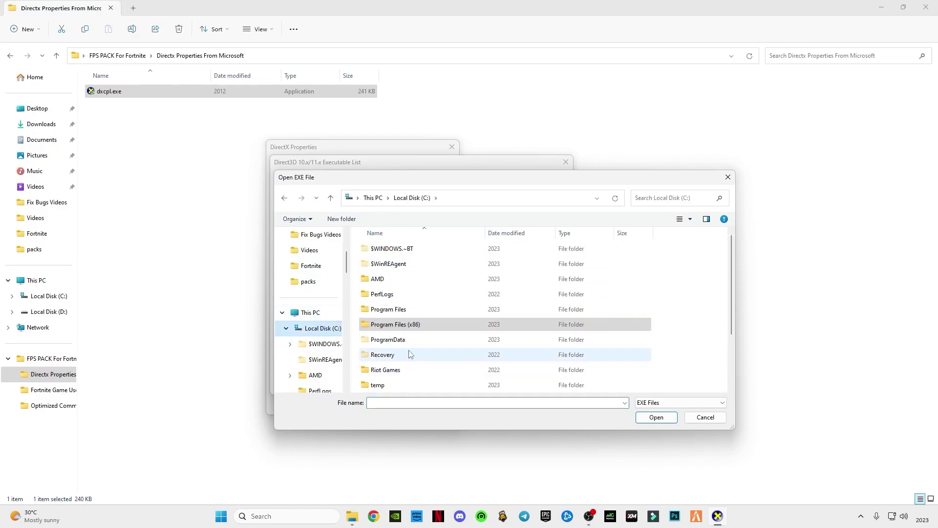
pyautogui.doubleClick(399, 325)
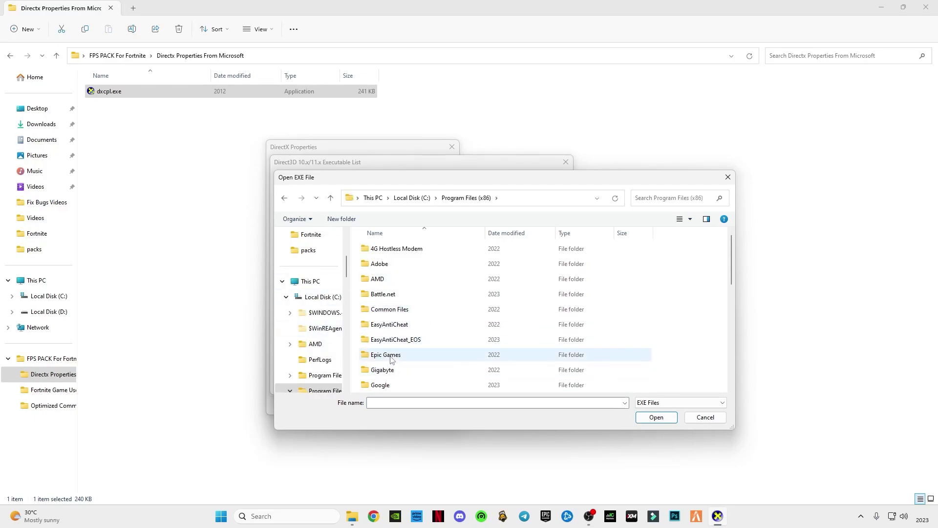
pyautogui.click(392, 358)
pyautogui.doubleClick(404, 355)
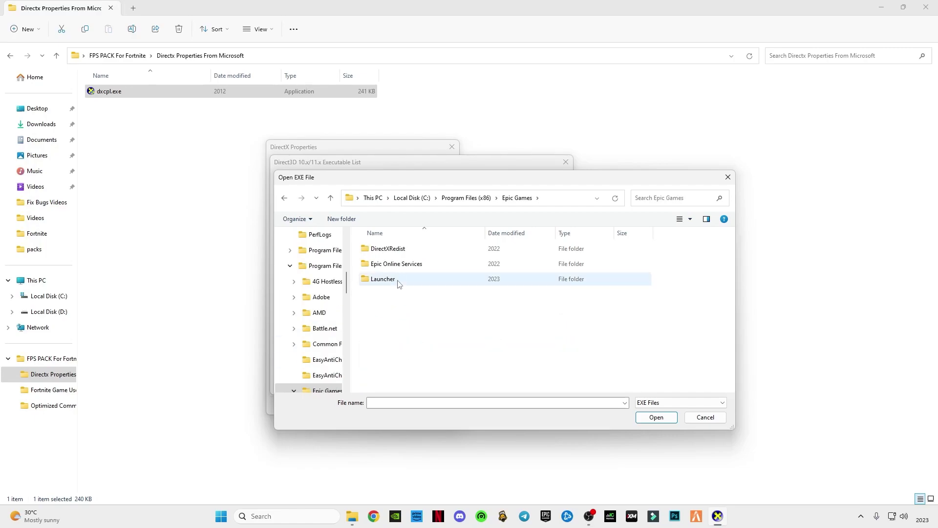
pyautogui.doubleClick(395, 278)
pyautogui.doubleClick(386, 252)
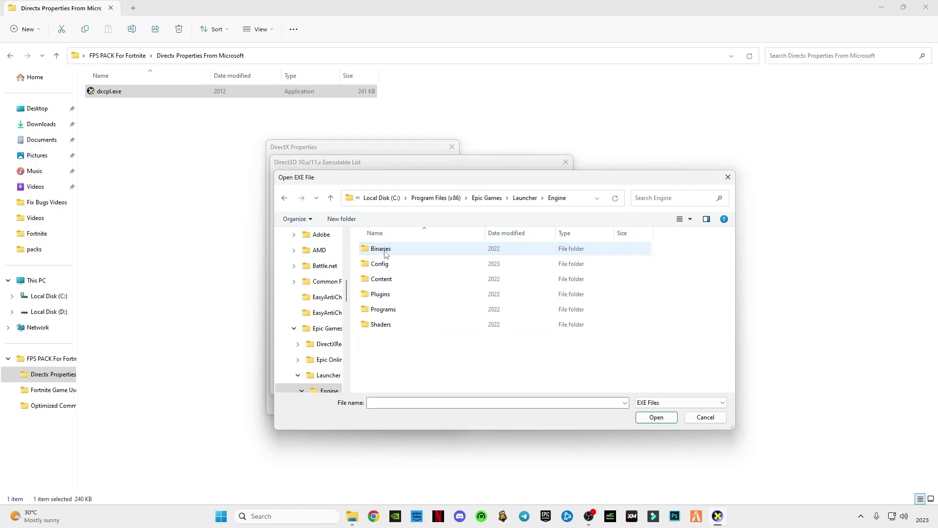
pyautogui.doubleClick(387, 248)
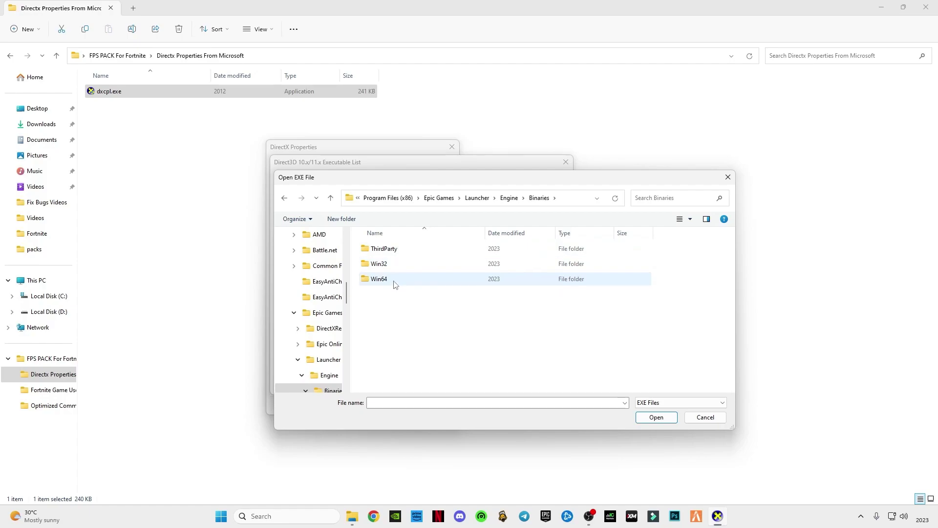
pyautogui.doubleClick(386, 278)
# Add EpicGamesLauncher.exe to the Direct3D executable list and save the DirectX settings
pyautogui.click(400, 264)
pyautogui.click(656, 417)
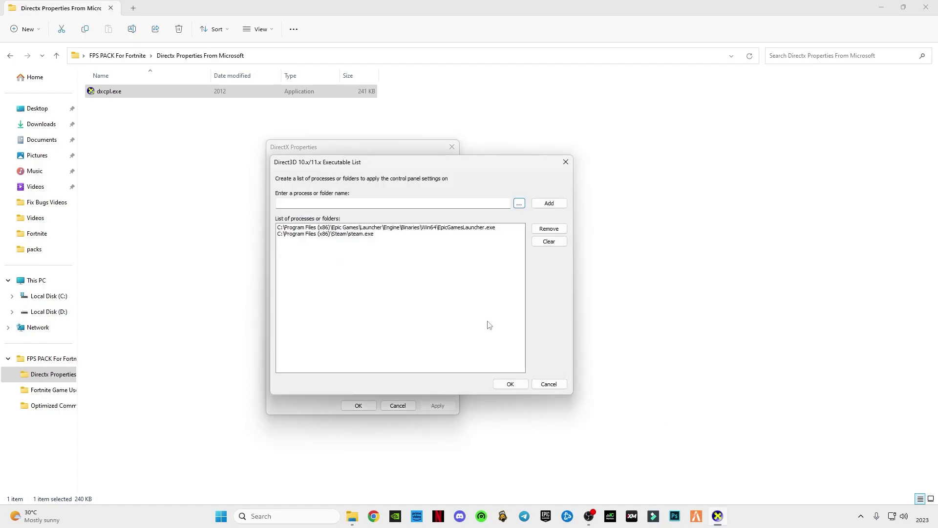
pyautogui.click(517, 383)
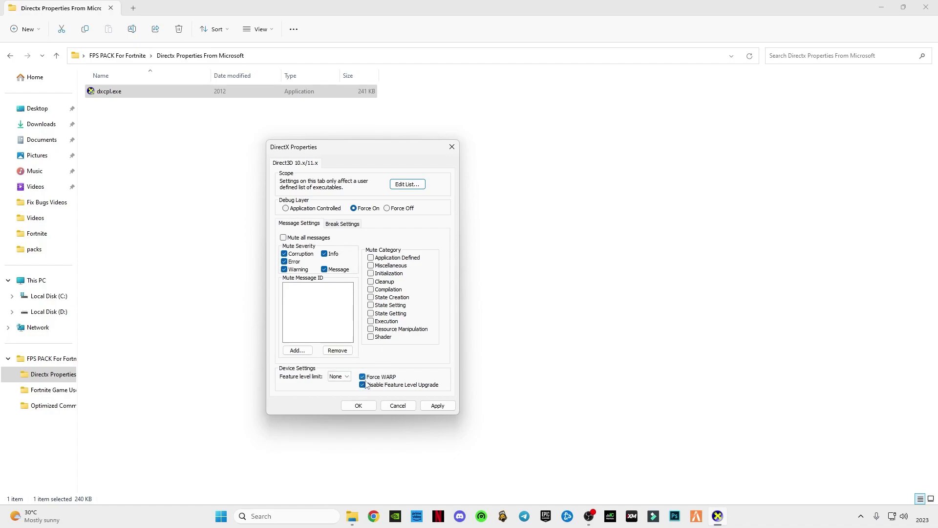
pyautogui.click(357, 407)
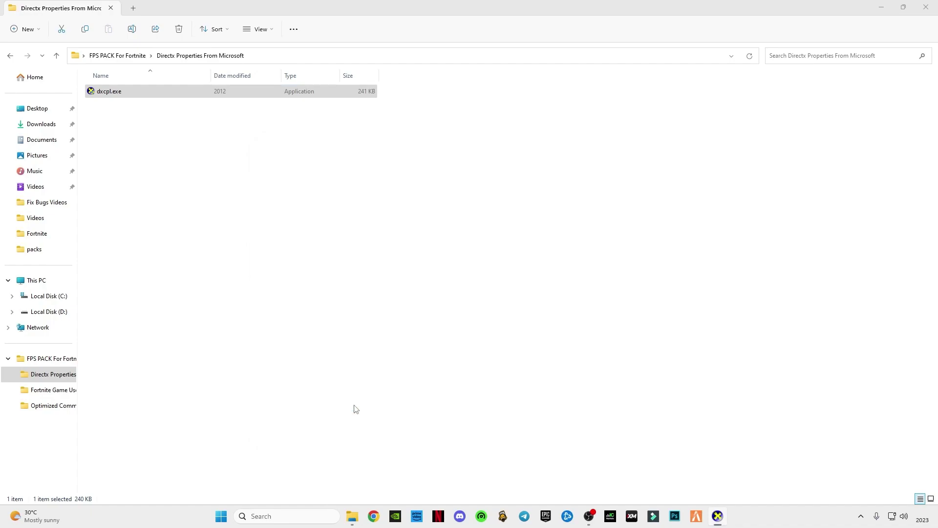
pyautogui.click(10, 55)
# Copy GameUserSettings.ini from the Fortnite Game User Settings File folder, then minimize Explorer
pyautogui.click(116, 108)
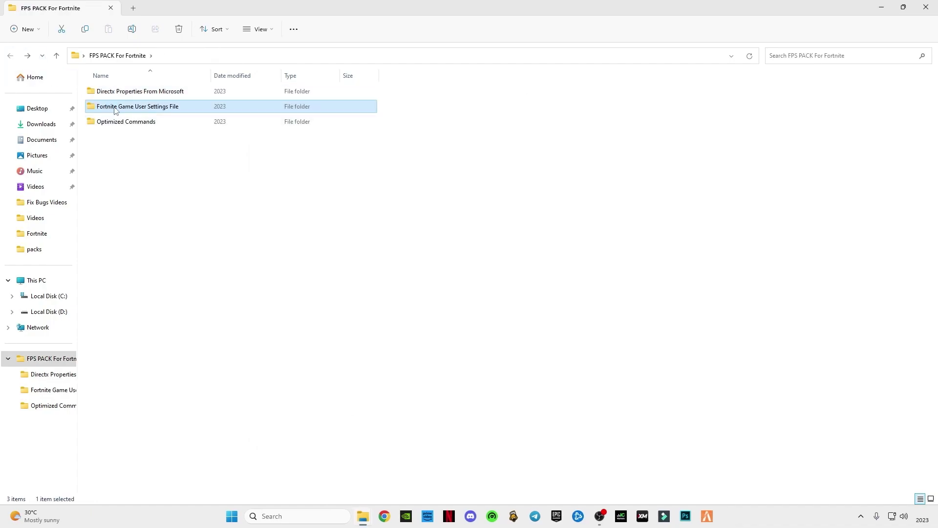
pyautogui.doubleClick(124, 108)
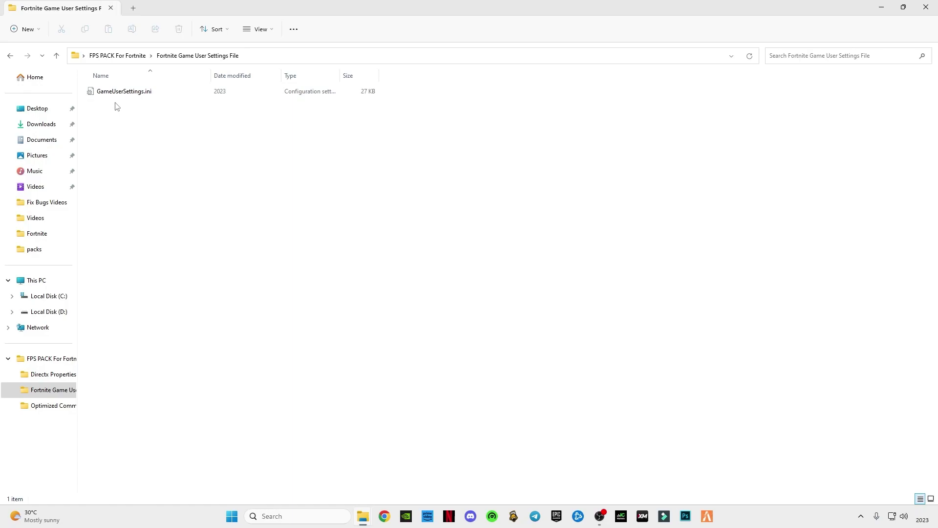
pyautogui.rightClick(98, 90)
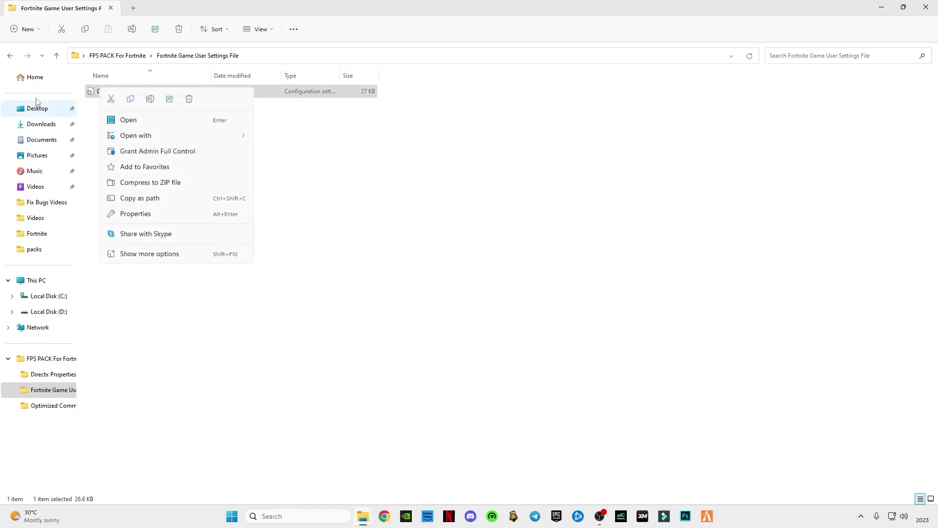
pyautogui.click(130, 100)
pyautogui.click(881, 7)
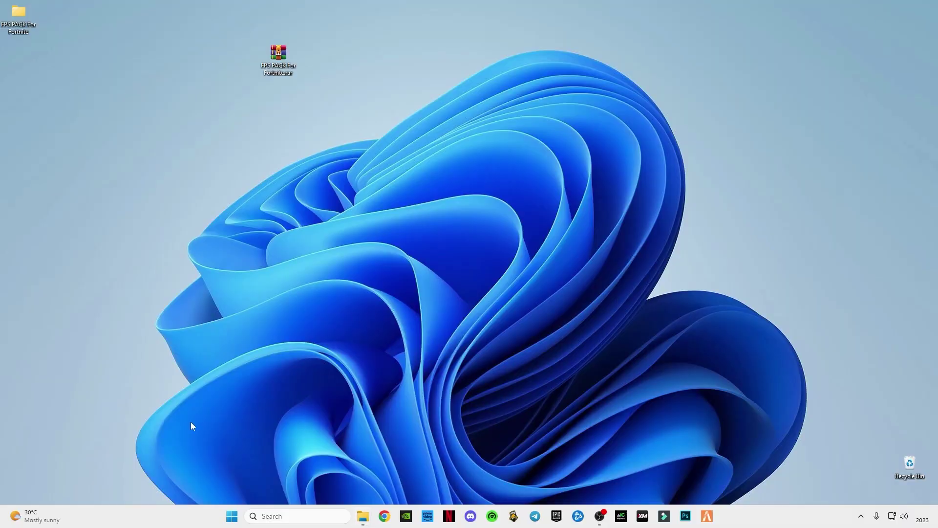
# Open the Run dialog from Windows search and run appdata
pyautogui.click(280, 516)
pyautogui.write('run')
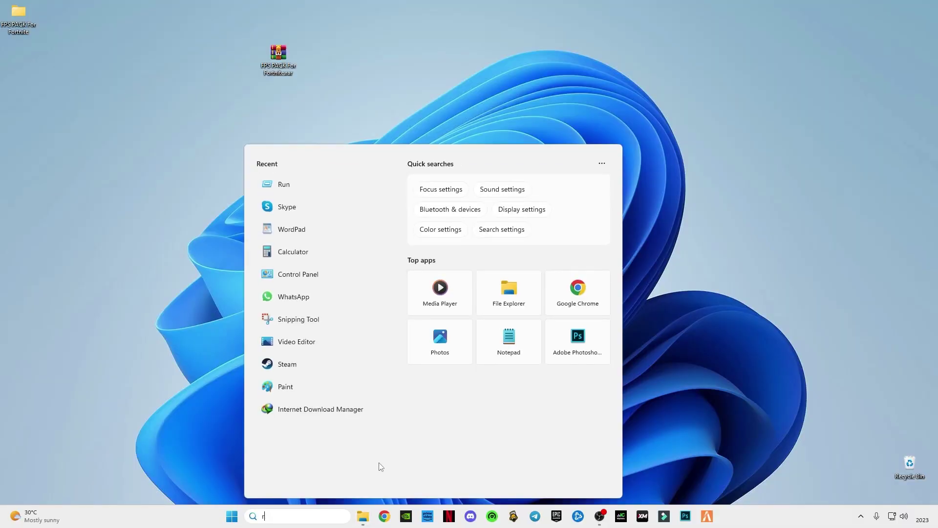
pyautogui.click(147, 377)
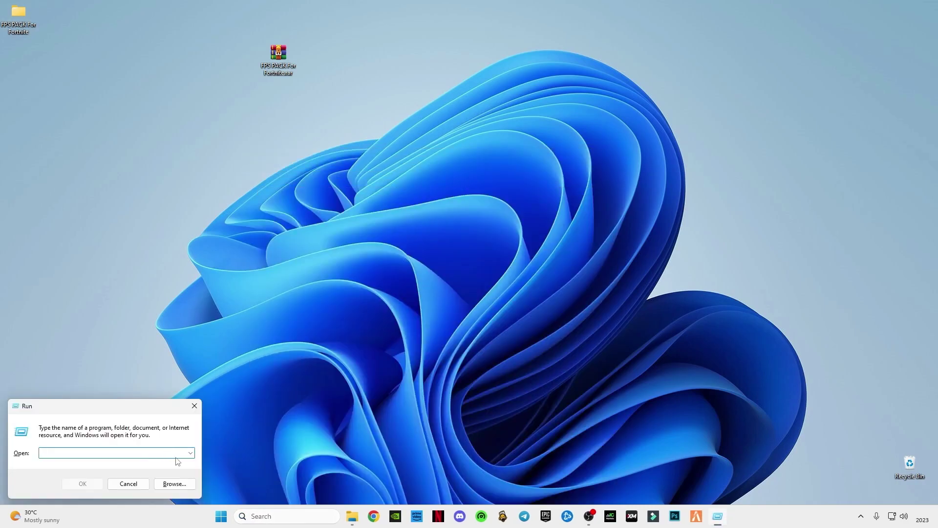
pyautogui.write('ap')
pyautogui.press('Down')
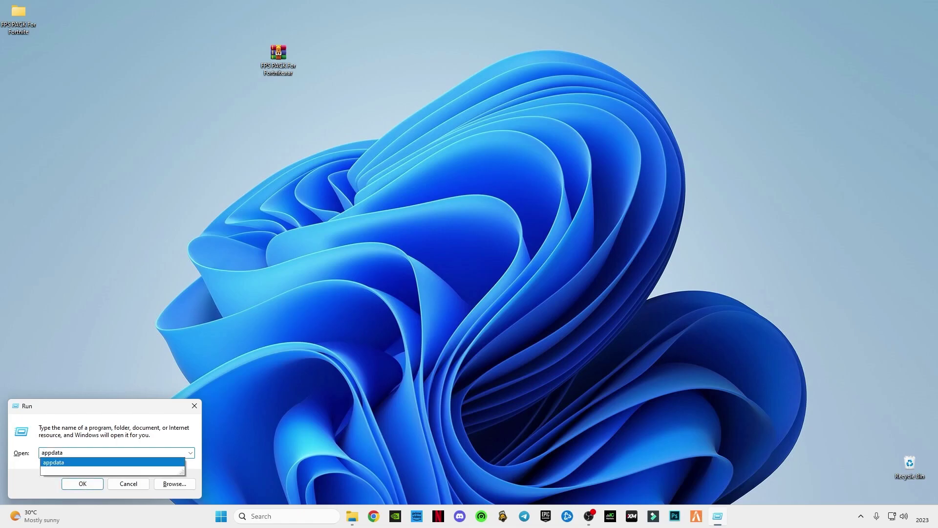
pyautogui.press('Return')
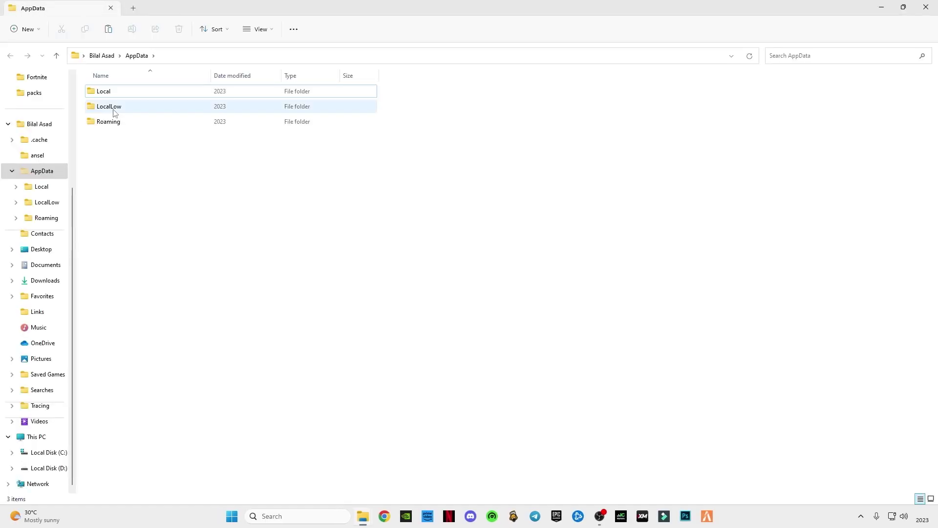
# Navigate to AppData\Local\FortniteGame\Saved\Config\WindowsClient
pyautogui.doubleClick(112, 96)
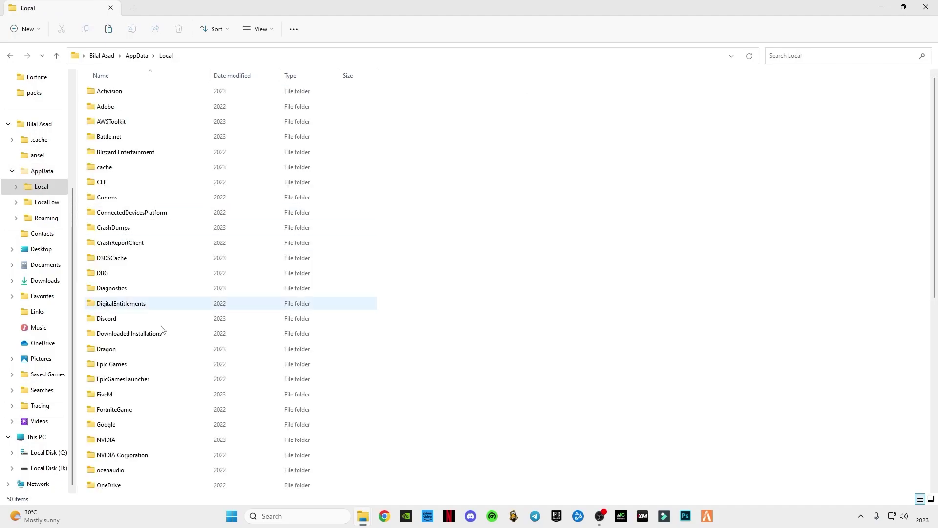
pyautogui.doubleClick(122, 415)
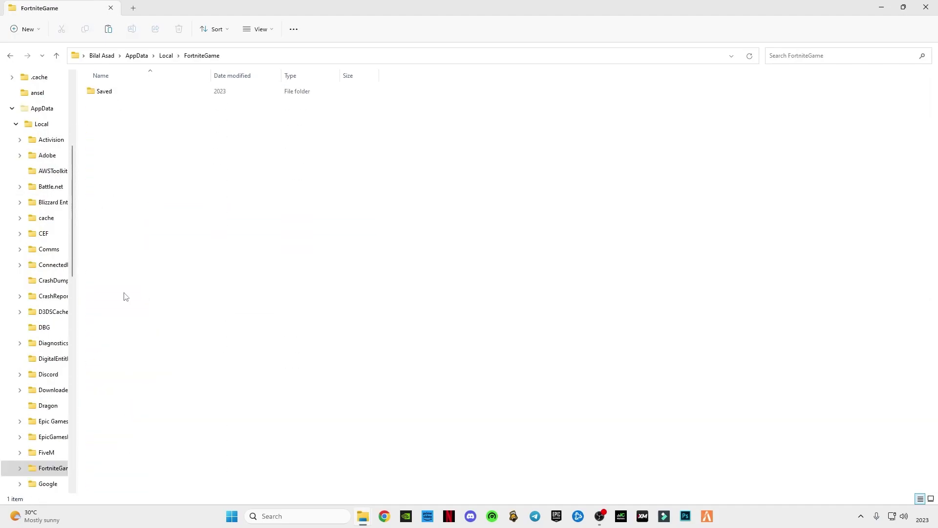
pyautogui.doubleClick(104, 93)
pyautogui.doubleClick(110, 112)
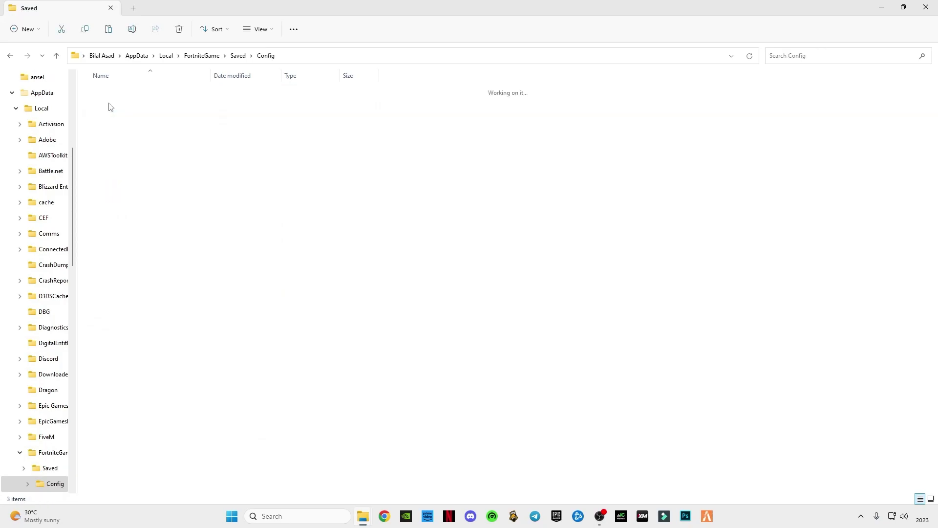
pyautogui.click(118, 112)
pyautogui.doubleClick(119, 112)
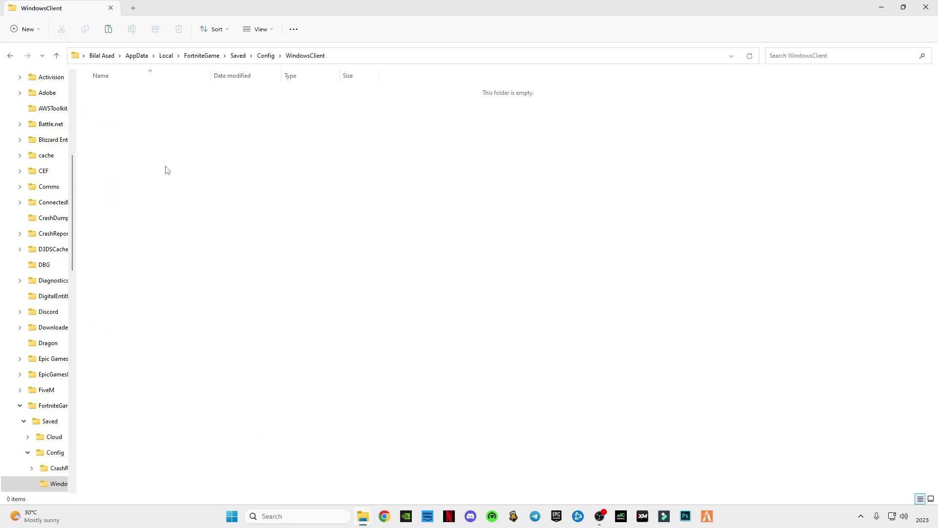
# Paste GameUserSettings.ini into WindowsClient and close the window
pyautogui.rightClick(182, 174)
pyautogui.click(447, 272)
pyautogui.hotkey('ctrl', 'v')
pyautogui.click(251, 181)
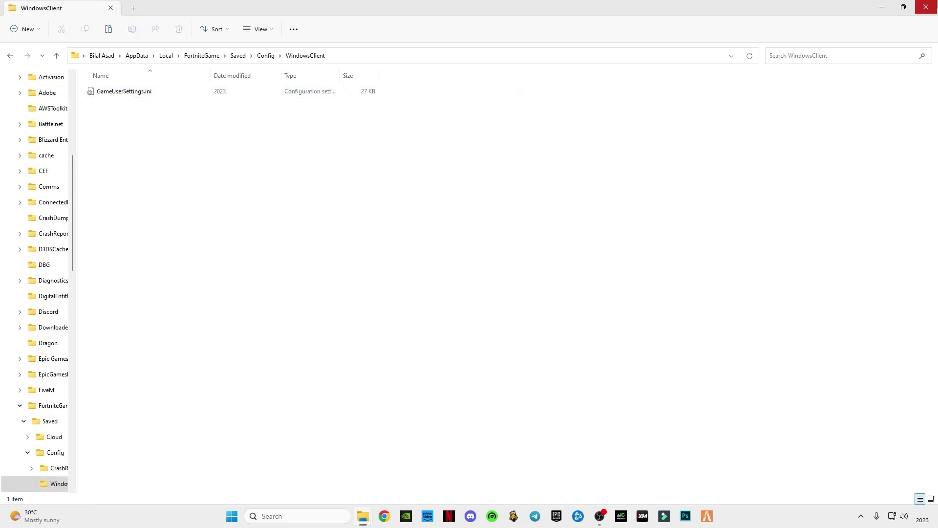
pyautogui.click(925, 7)
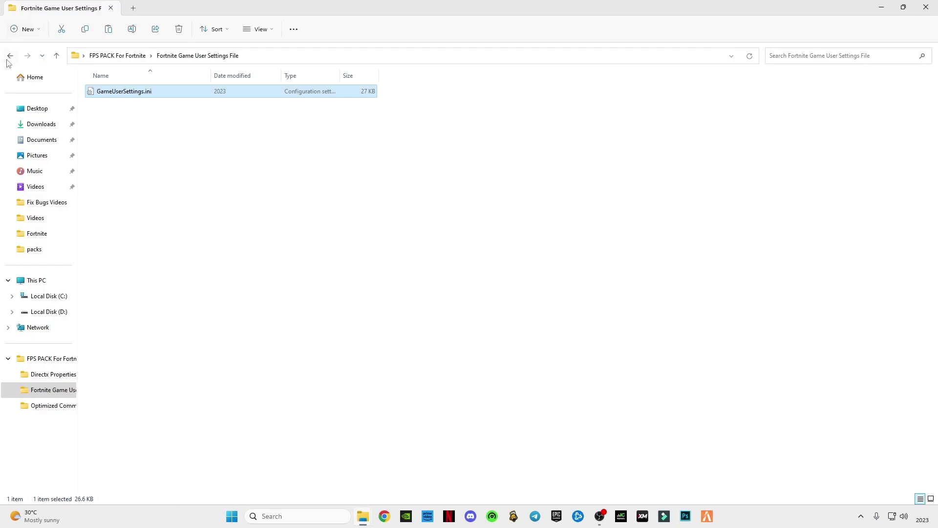
# Open cmd commands.txt from the FPS pack's Optimized Commands folder in Notepad
pyautogui.hotkey('alt', 'Left')
pyautogui.click(120, 135)
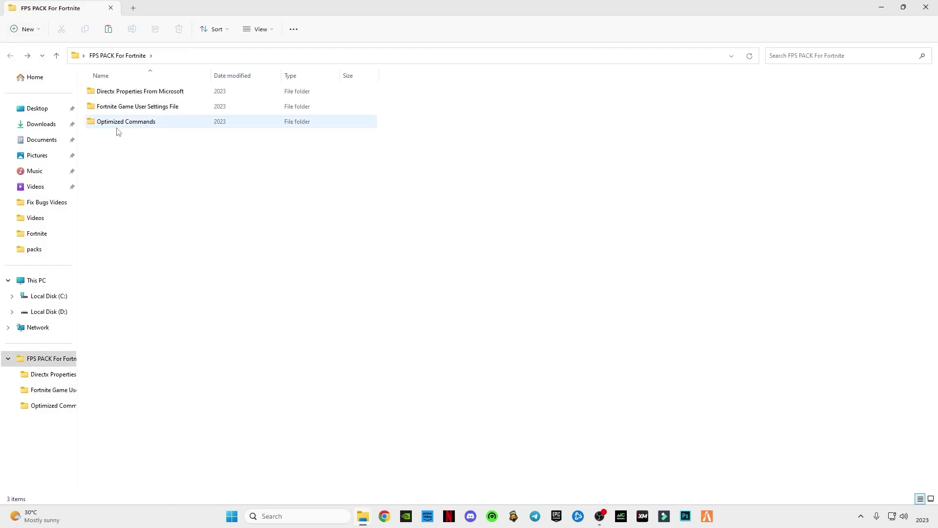
pyautogui.doubleClick(118, 127)
pyautogui.doubleClick(109, 94)
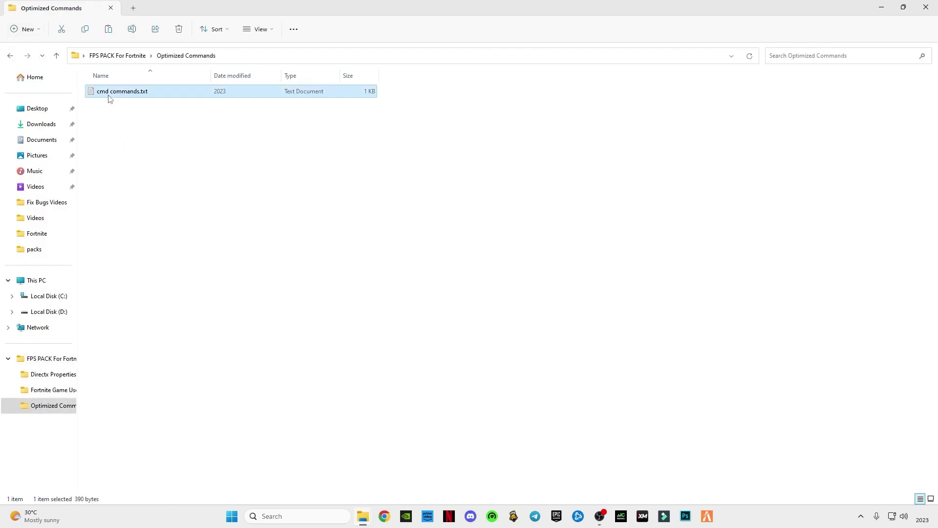
pyautogui.moveTo(391, 64); pyautogui.dragTo(468, 106)
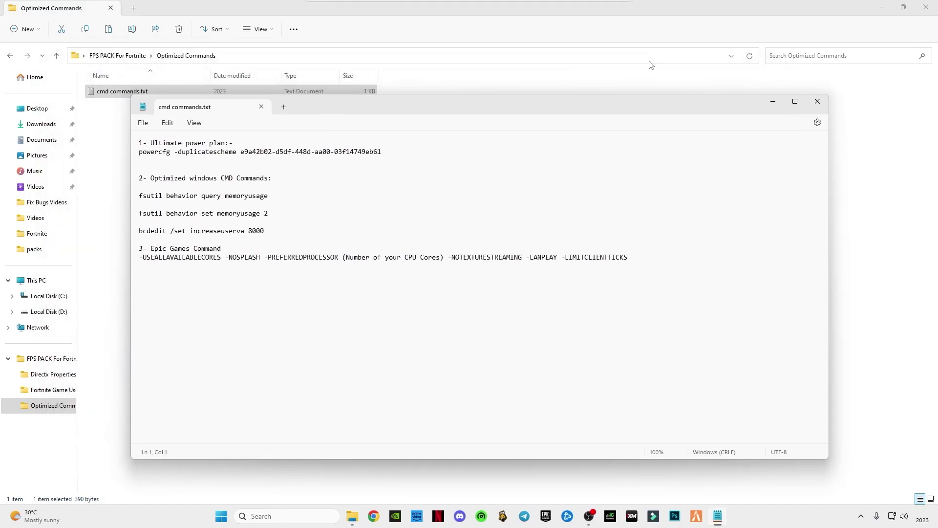
# Close Explorer and start Command Prompt as administrator beside the Notepad list
pyautogui.click(926, 6)
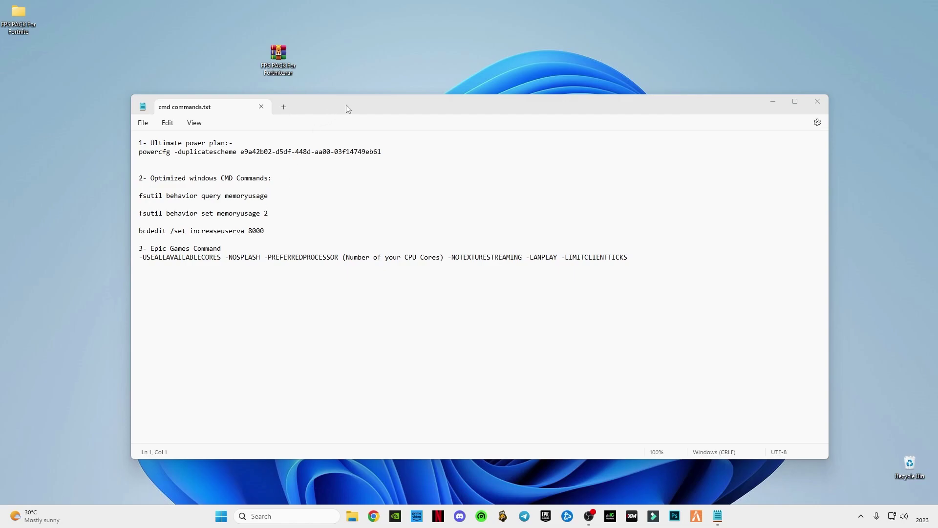
pyautogui.moveTo(346, 105); pyautogui.dragTo(364, 133)
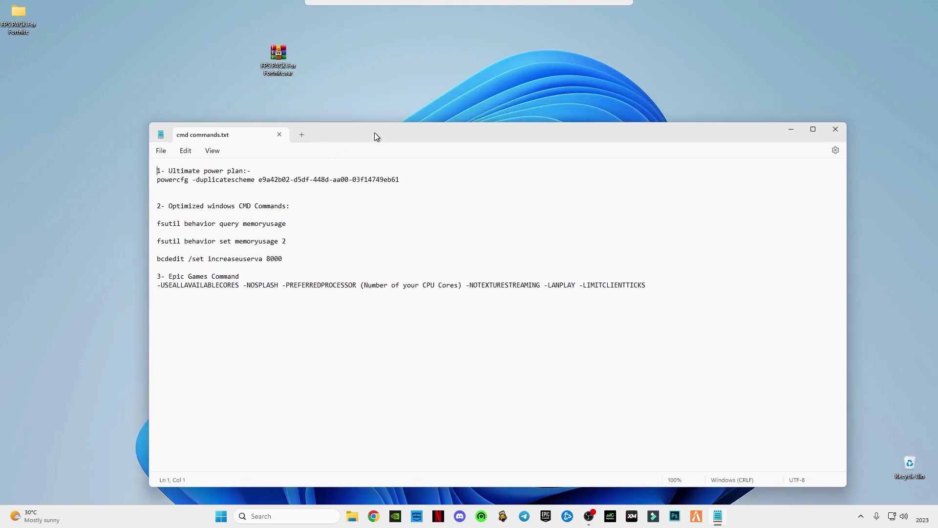
pyautogui.click(279, 516)
pyautogui.write('cmd')
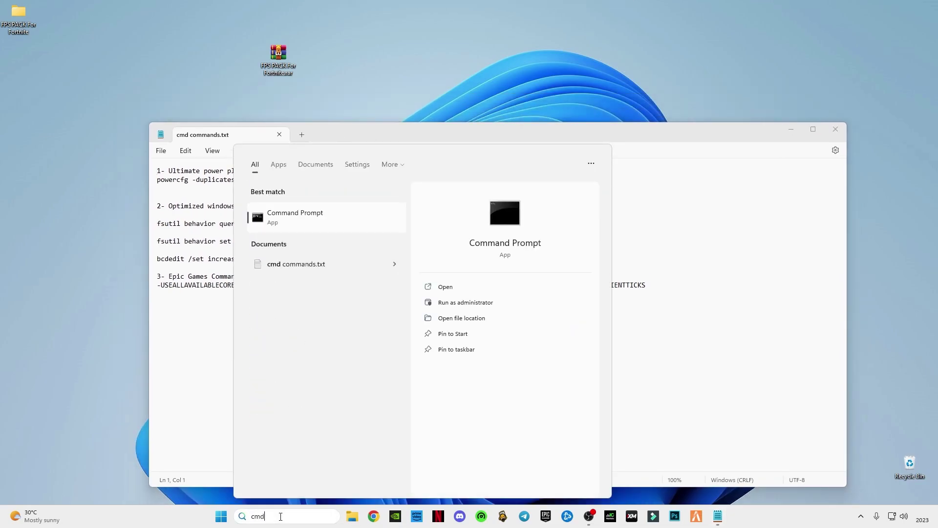
pyautogui.rightClick(304, 216)
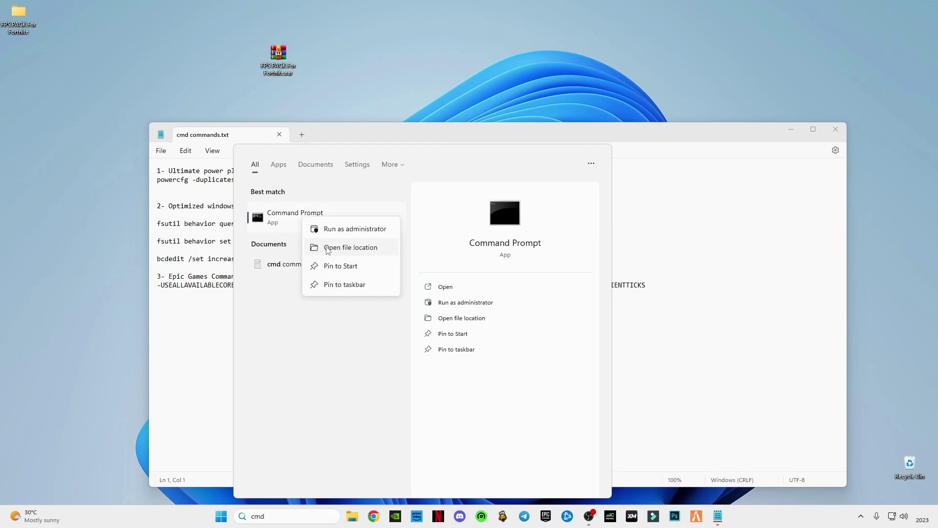
pyautogui.click(317, 228)
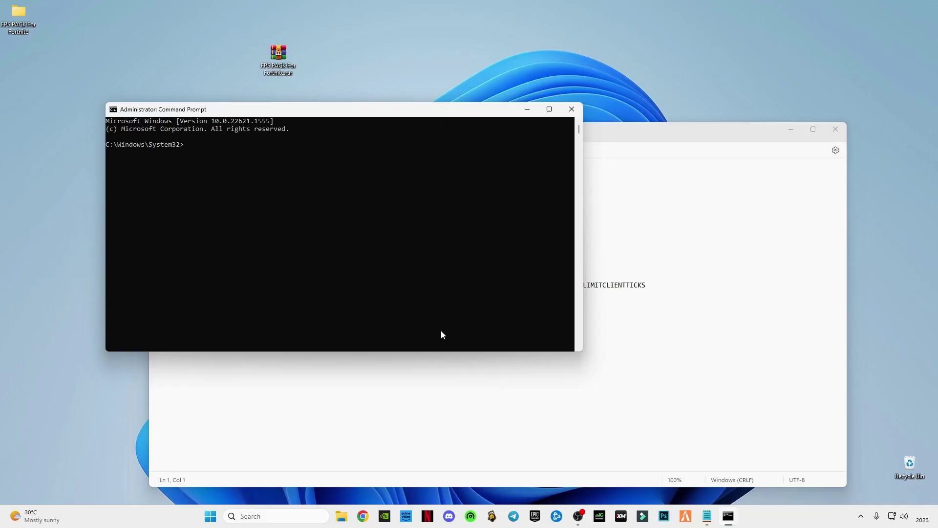
# Run the powercfg command that adds the Ultimate Performance power plan
pyautogui.moveTo(224, 115); pyautogui.dragTo(496, 282)
pyautogui.moveTo(411, 176); pyautogui.dragTo(157, 180)
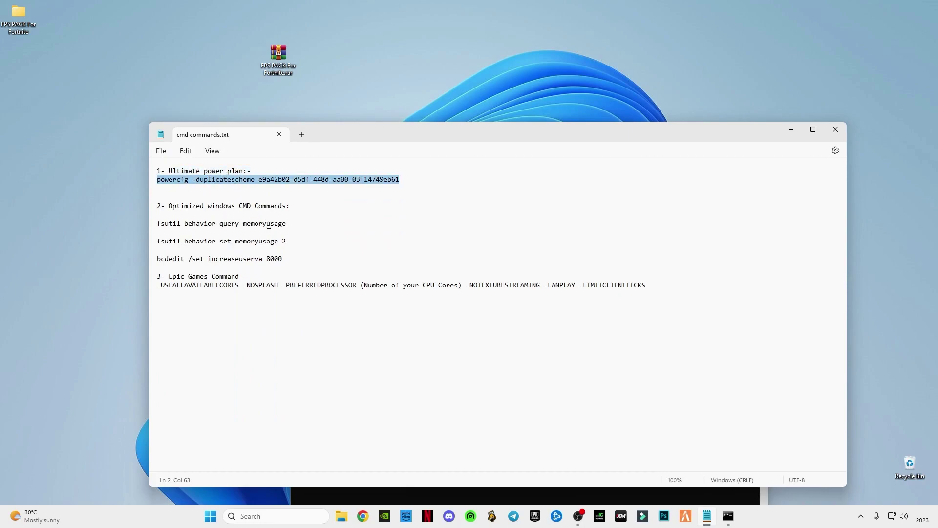
pyautogui.click(544, 496)
pyautogui.rightClick(472, 358)
pyautogui.press('Return')
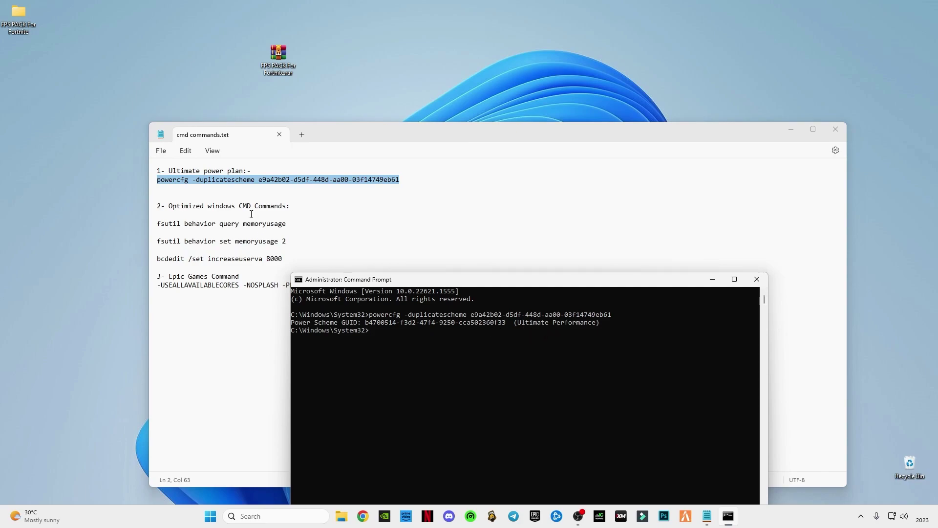
# Run the fsutil memoryusage 2 and bcdedit increaseuserva 8000 commands
pyautogui.moveTo(283, 258); pyautogui.dragTo(162, 221)
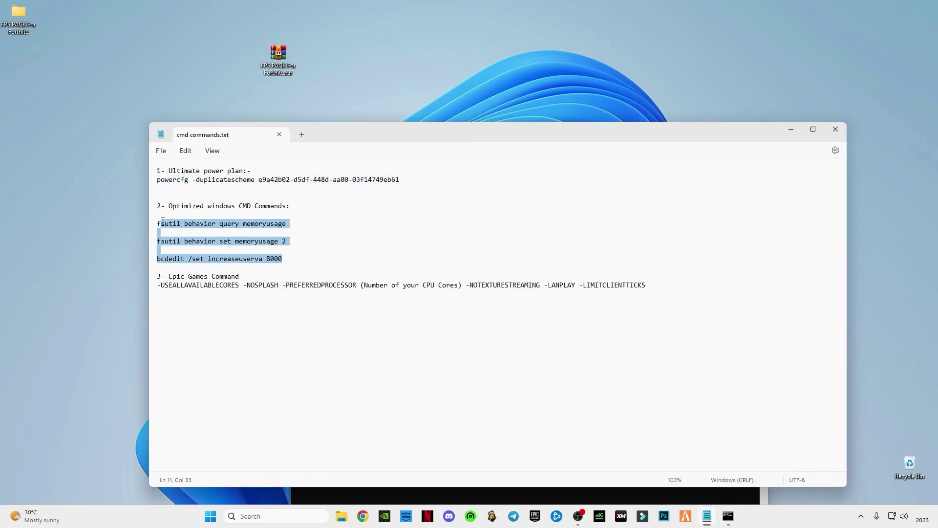
pyautogui.hotkey('alt', 'Tab')
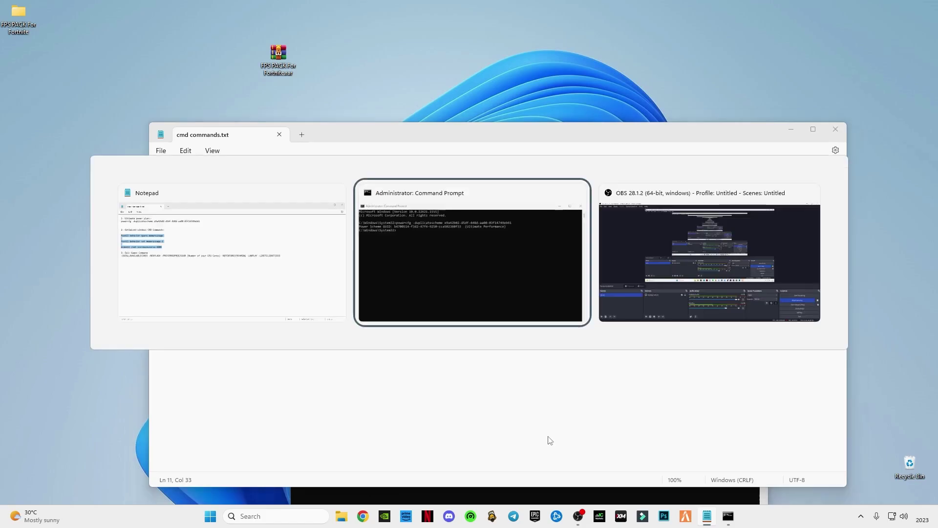
pyautogui.rightClick(475, 342)
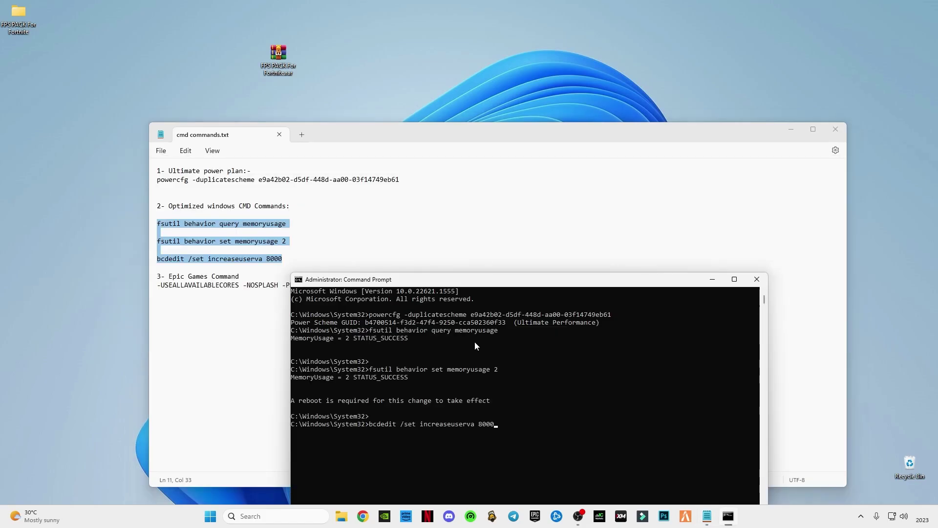
pyautogui.press('Return')
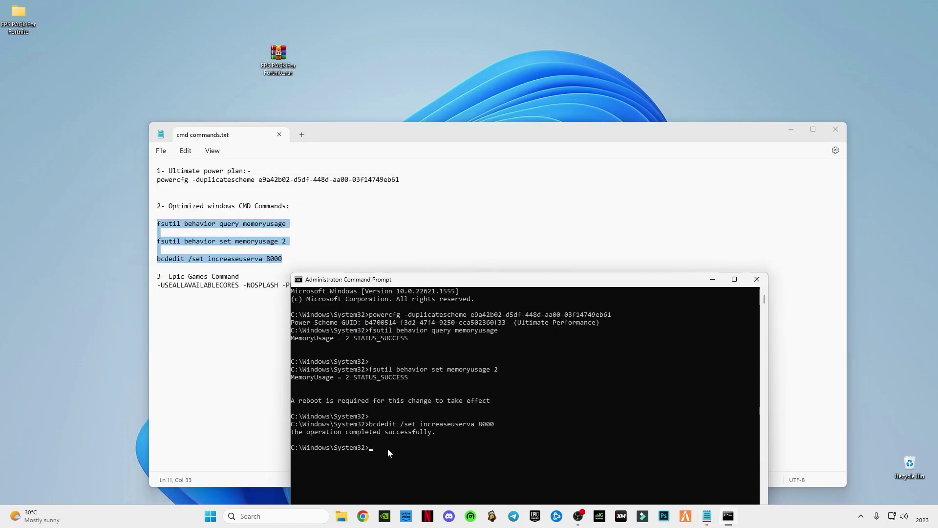
pyautogui.click(319, 300)
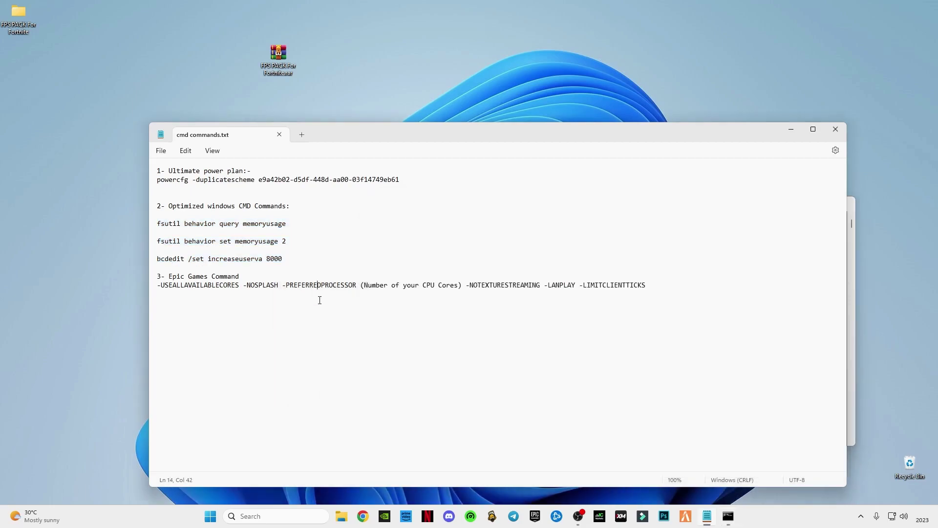
# Exit the Command Prompt and select the Epic Games launch-argument line in Notepad
pyautogui.click(728, 516)
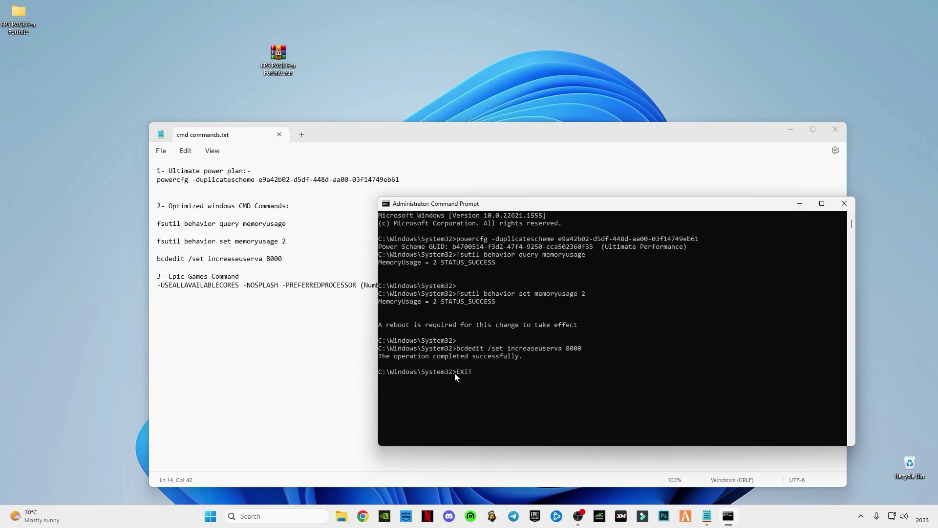
pyautogui.write('EXIT')
pyautogui.press('Return')
pyautogui.moveTo(667, 287); pyautogui.dragTo(160, 285)
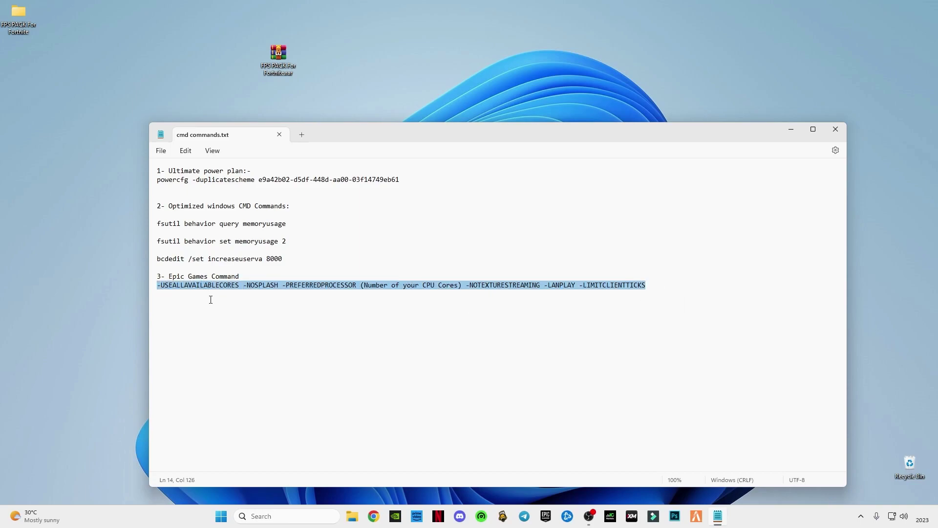
pyautogui.click(861, 516)
# Open the Epic Games Launcher settings and expand the FORTNITE section
pyautogui.click(861, 487)
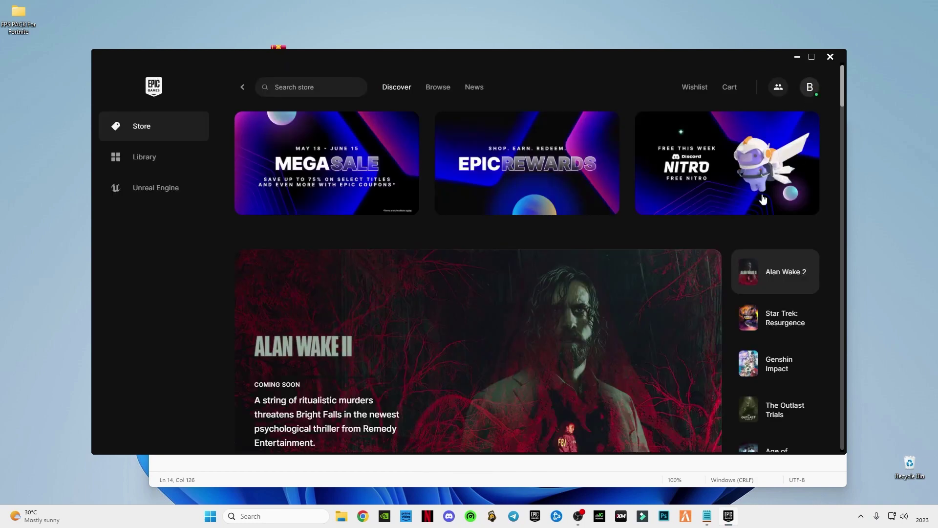
pyautogui.click(809, 87)
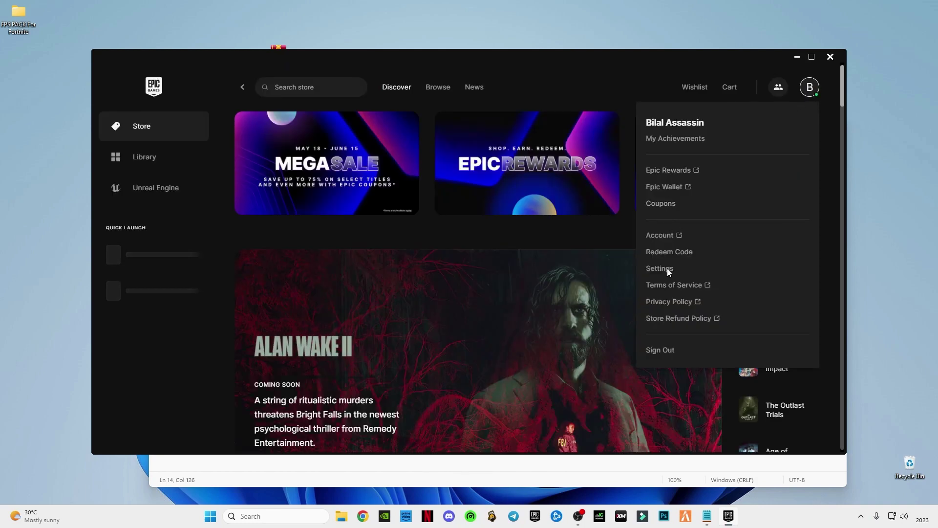
pyautogui.click(667, 268)
pyautogui.scroll(-6, 319, 274)
pyautogui.scroll(-3, 318, 281)
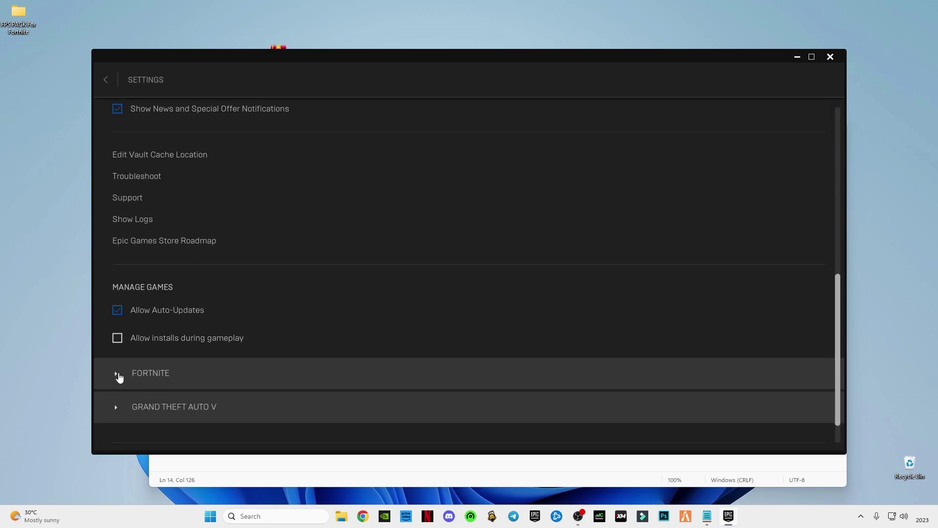
pyautogui.click(118, 376)
pyautogui.scroll(-1, 207, 400)
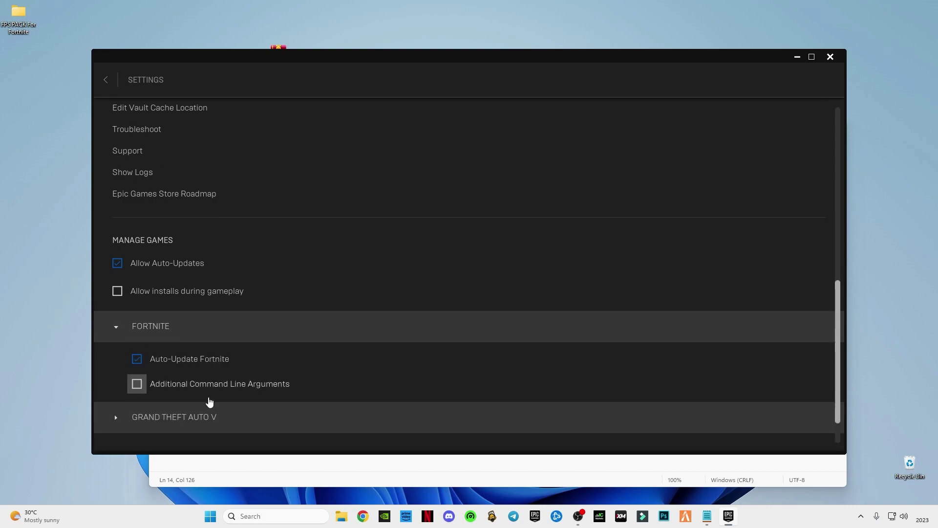
# Enable Fortnite's Additional Command Line Arguments and paste the optimized launch-argument string
pyautogui.click(137, 385)
pyautogui.scroll(-1, 196, 398)
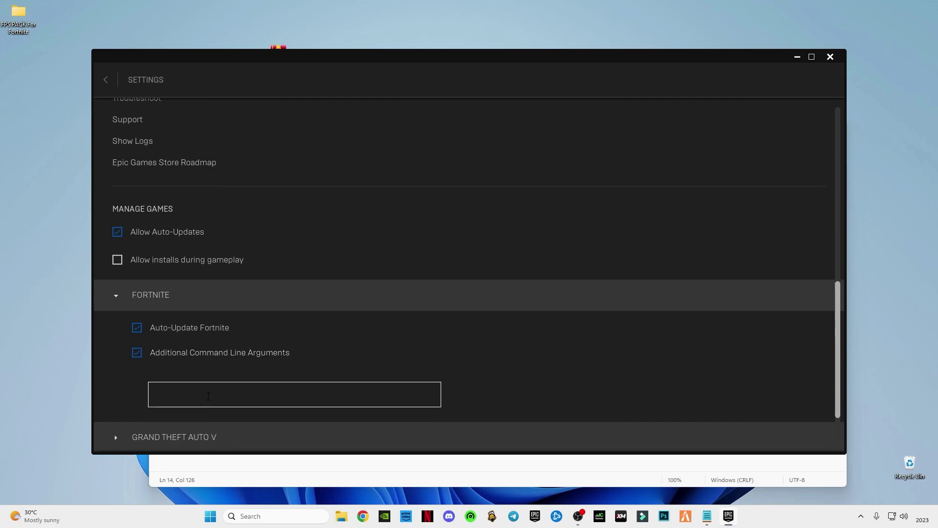
pyautogui.hotkey('ctrl', 'v')
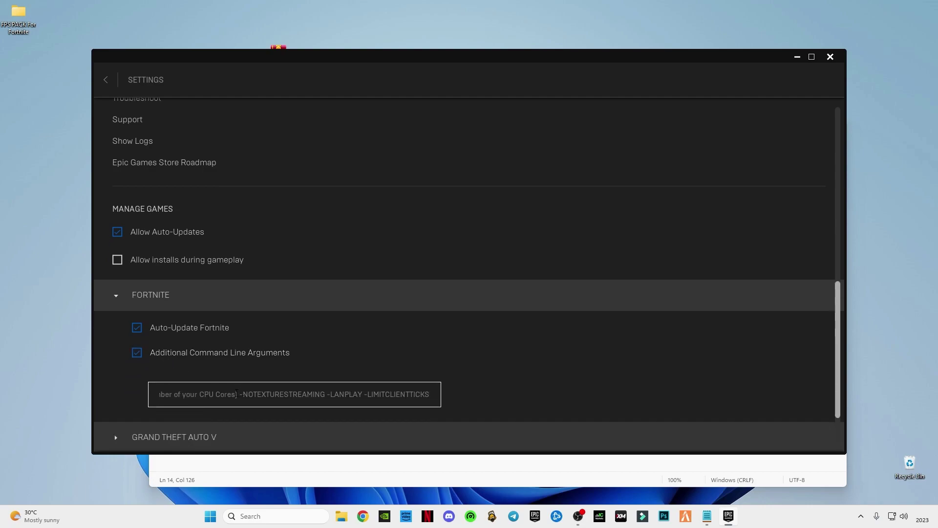
# Locate the '(Number of your CPU Cores)' placeholder, then bring up the taskbar menu for Task Manager
pyautogui.moveTo(236, 394); pyautogui.dragTo(319, 415)
pyautogui.moveTo(352, 416); pyautogui.dragTo(337, 416)
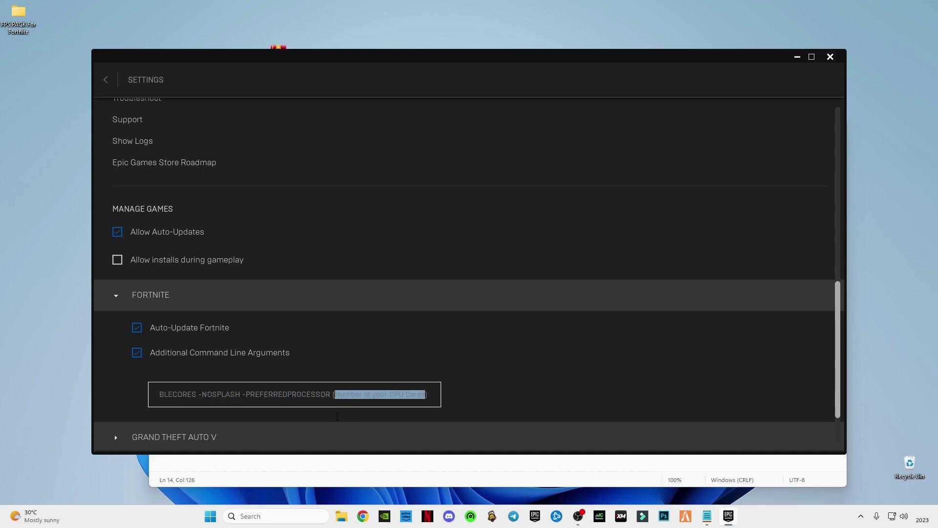
pyautogui.click(426, 394)
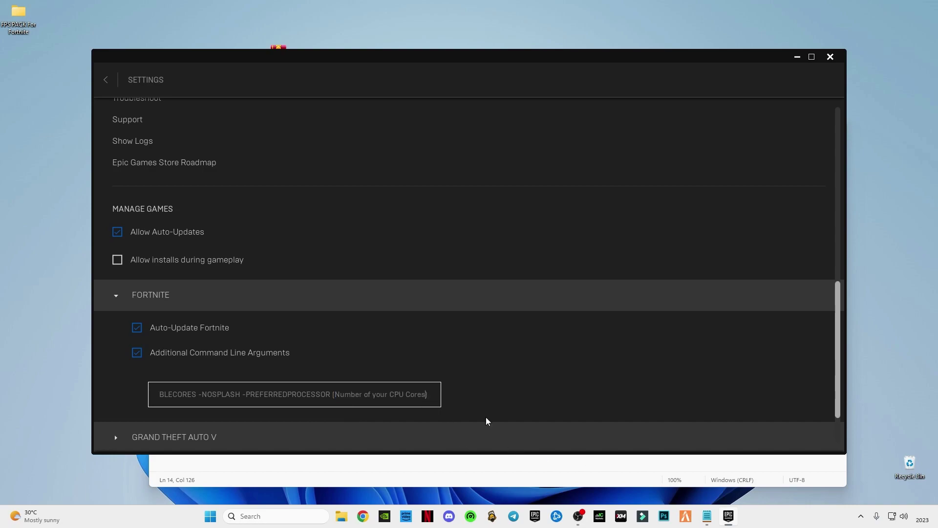
pyautogui.rightClick(802, 519)
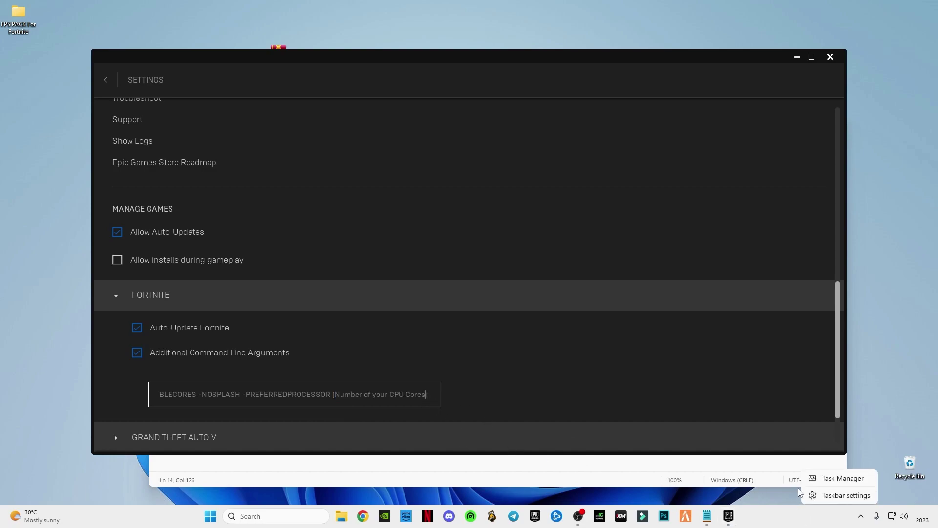
pyautogui.click(842, 478)
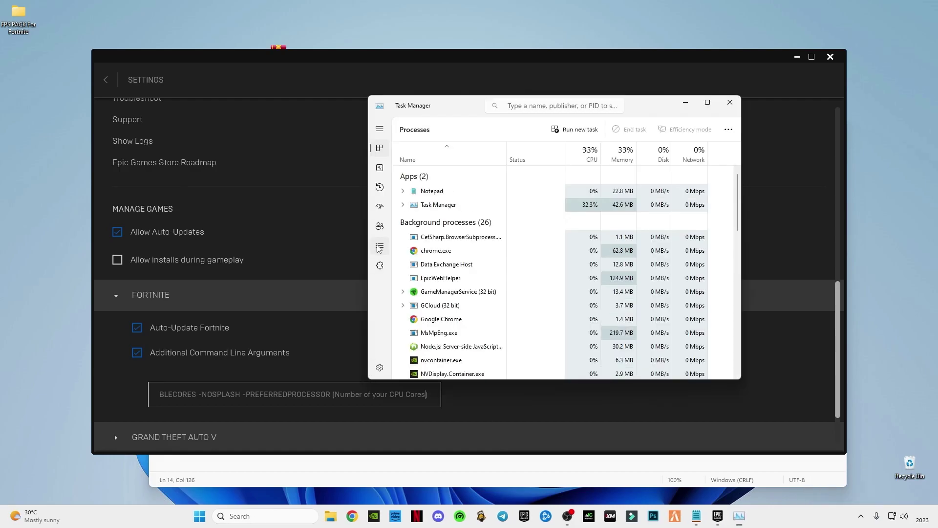
pyautogui.click(380, 168)
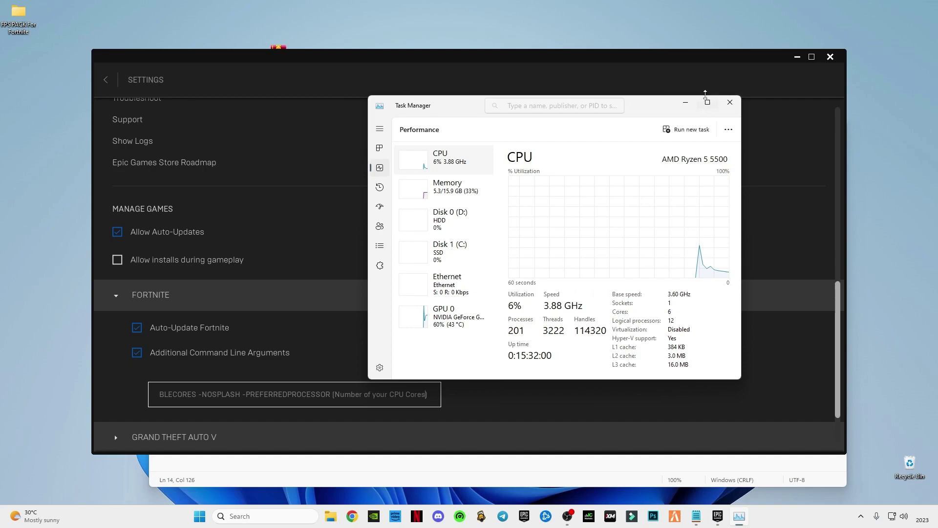
pyautogui.click(685, 104)
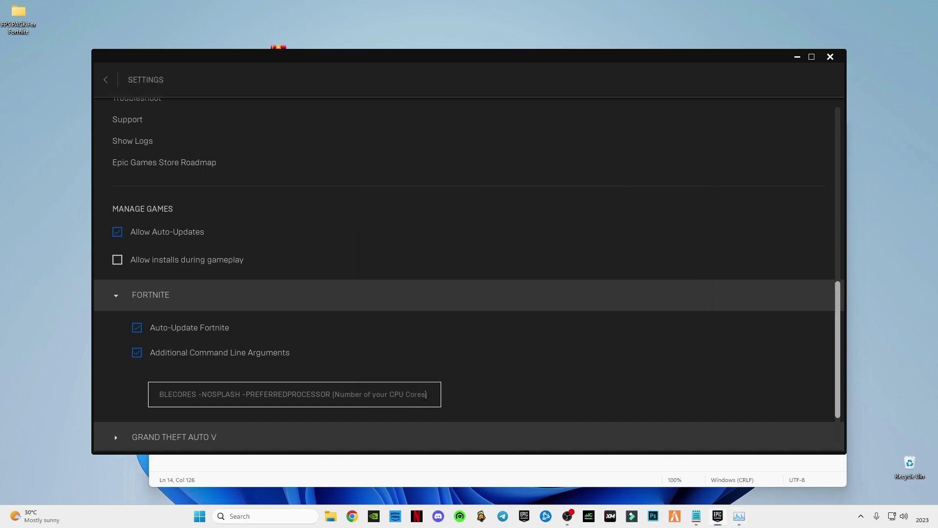
# Replace '(Number of your CPU Cores)' with 6 so the arguments read -PREFERREDPROCESSOR 6 -NOTEXTURESTREAMING
pyautogui.moveTo(426, 394); pyautogui.dragTo(338, 397)
pyautogui.write('6')
pyautogui.press('BackSpace')
pyautogui.press('Left')
pyautogui.press('BackSpace')
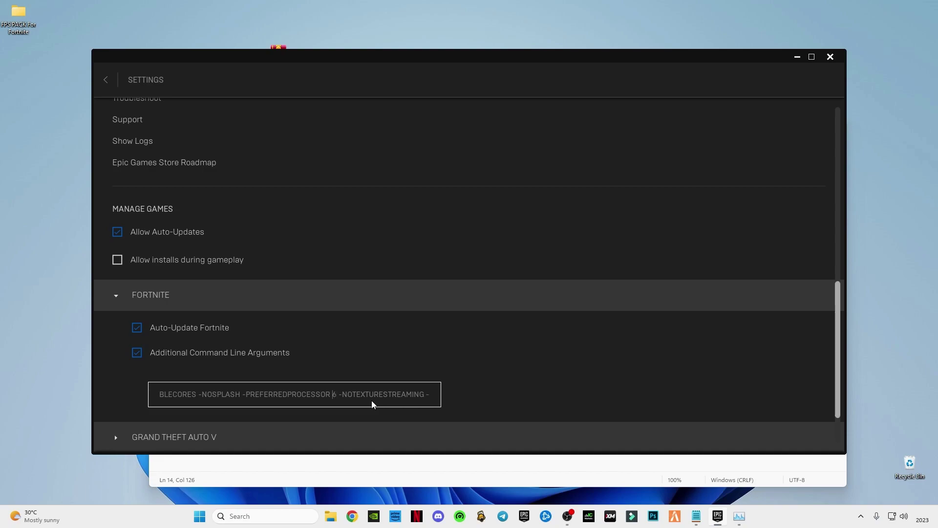